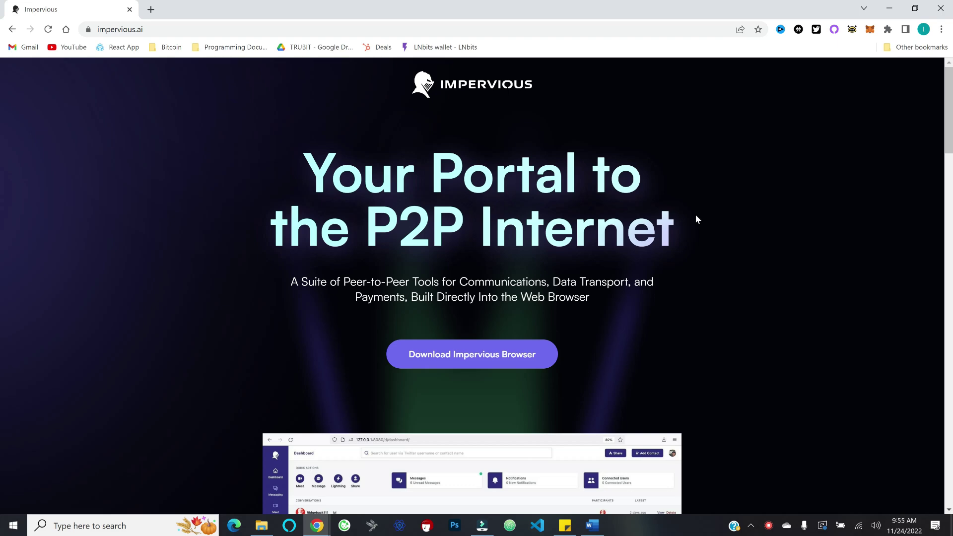
Download the Impervious Browser for Windows from impervious.ai and run the downloaded installer.
click(459, 354)
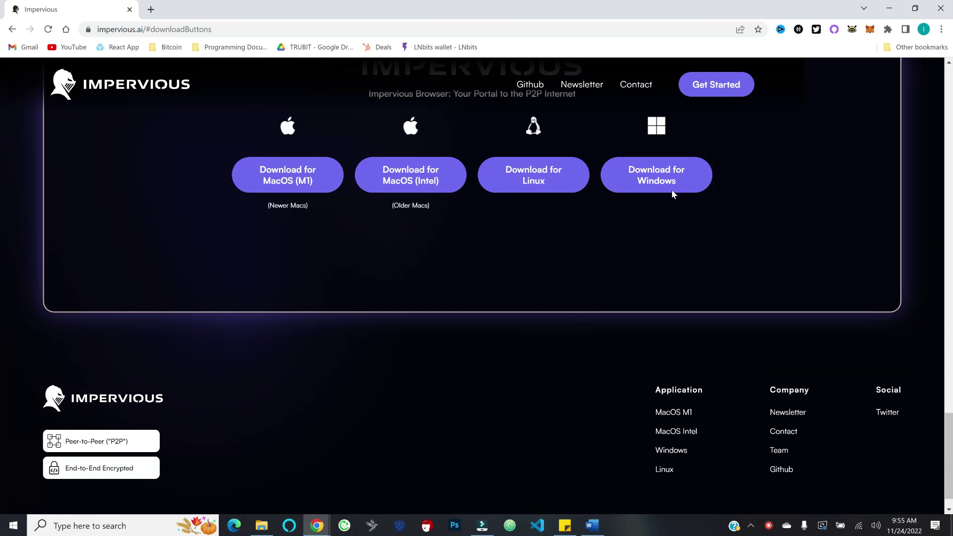
click(688, 181)
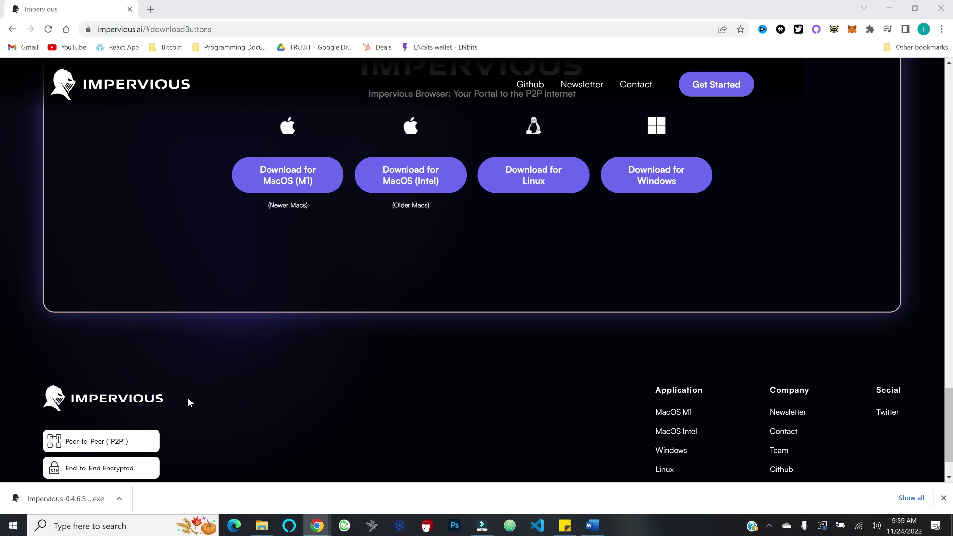
click(74, 497)
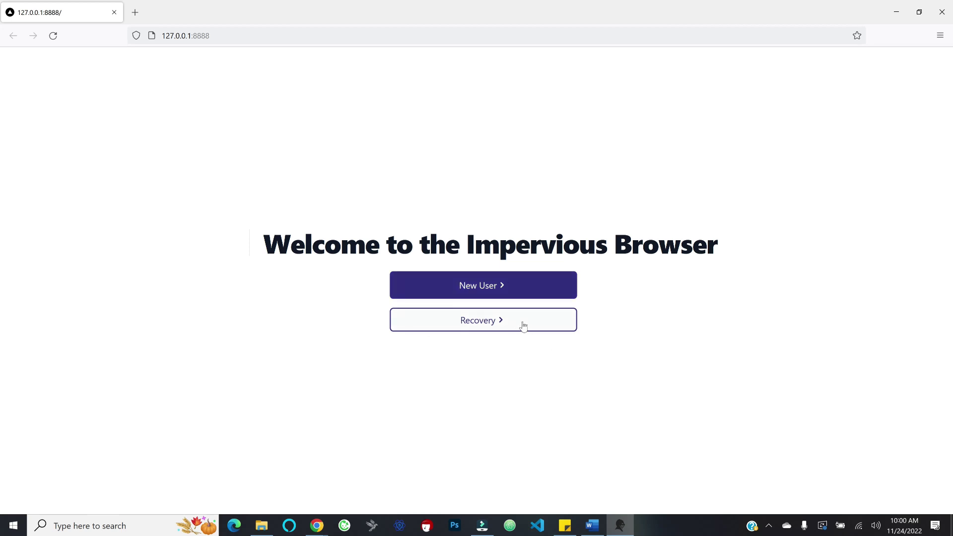
Start setup as a new user and set the browser password, entering it in both password fields.
click(452, 288)
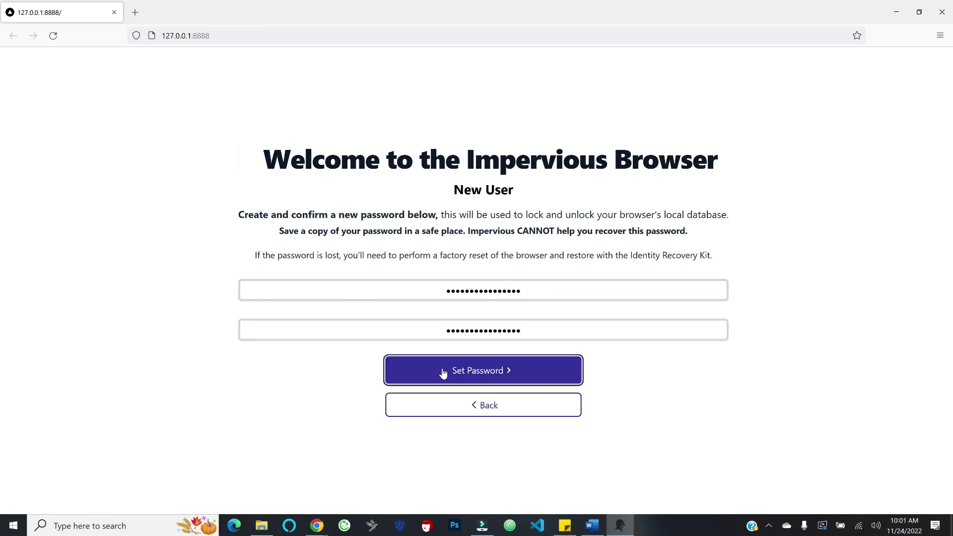
click(442, 373)
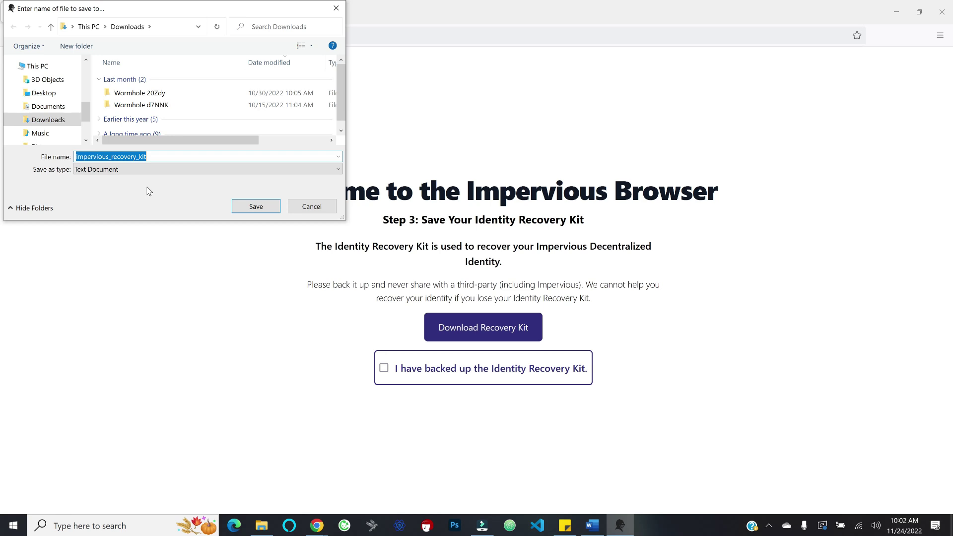
Save the identity recovery kit as the text document impervious_recovery_kit in Downloads and confirm that it has been backed up.
click(241, 209)
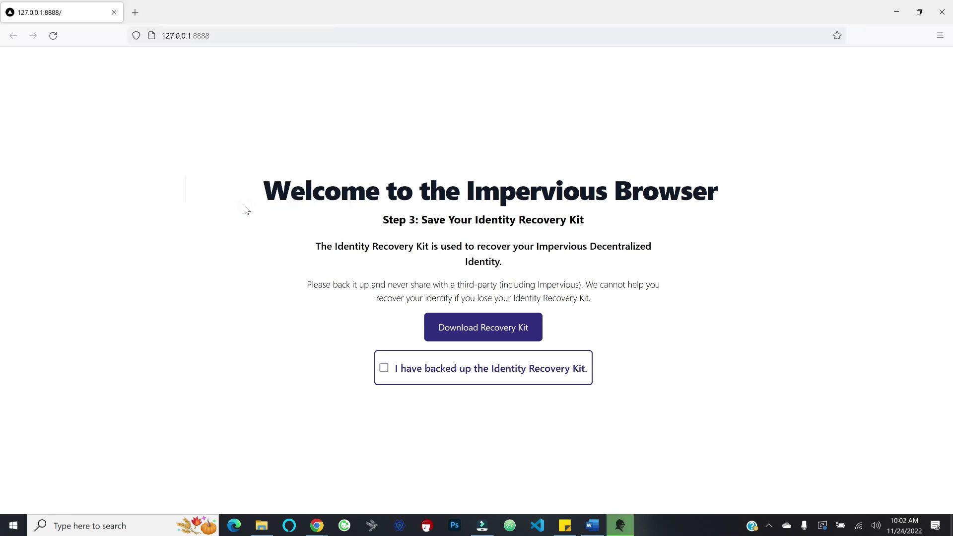
click(250, 259)
click(384, 368)
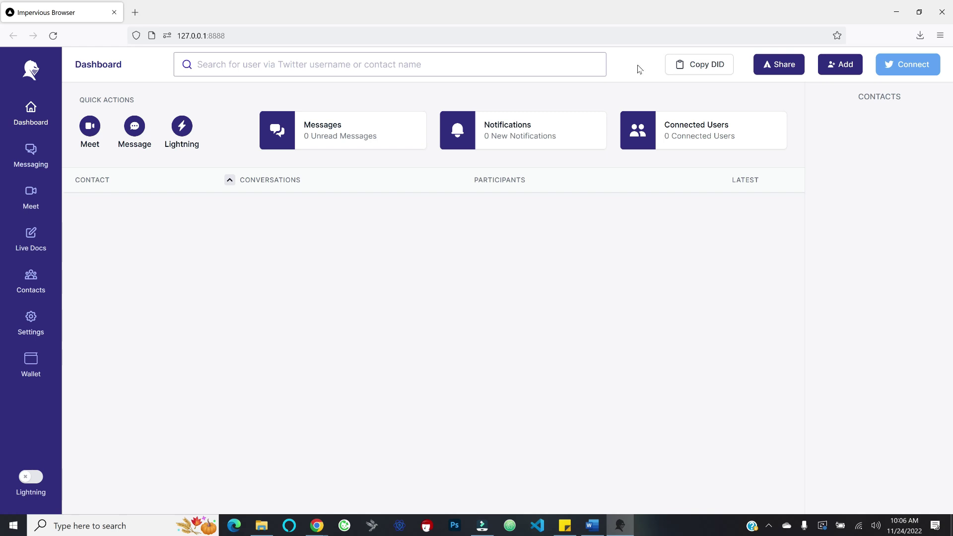
Copy the DID and look over the name and long-form DID fields for adding a contact, without adding one.
click(694, 68)
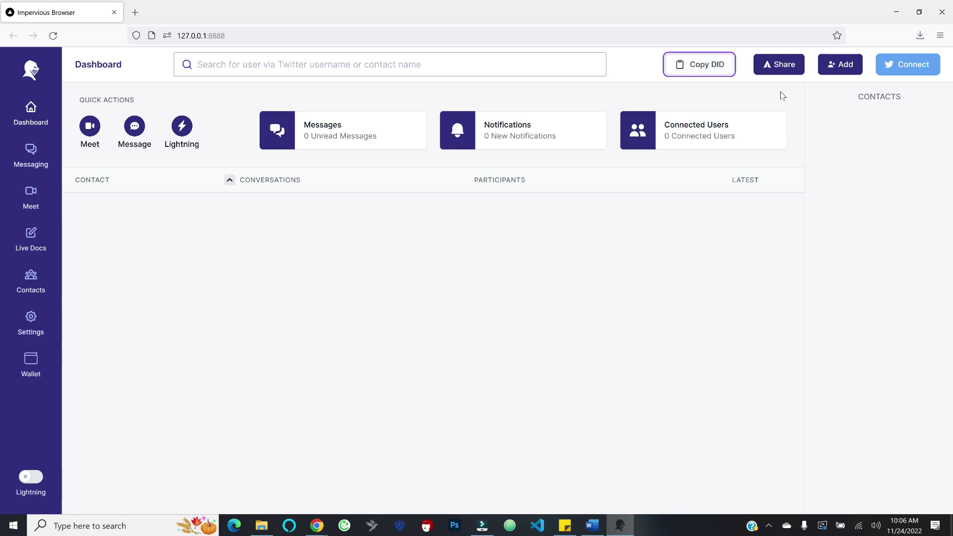
click(839, 67)
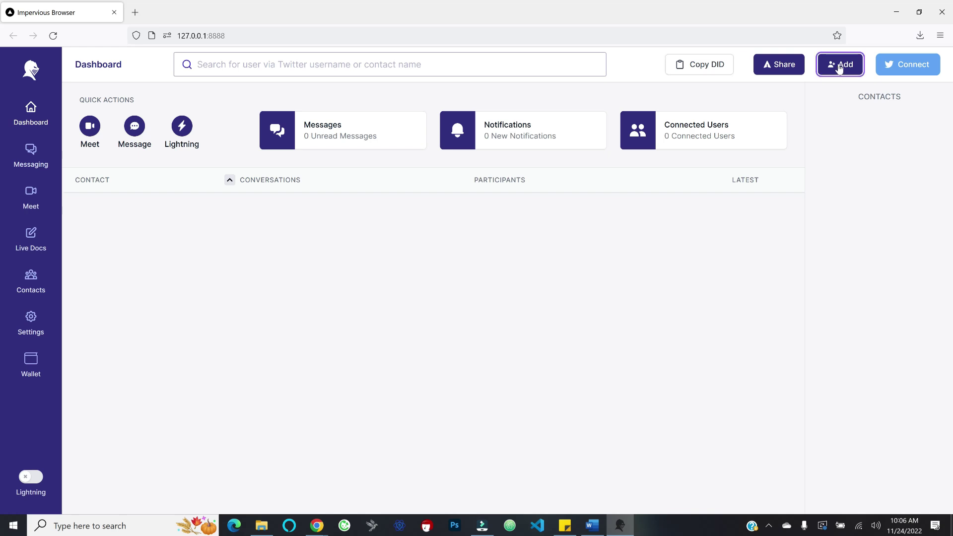
click(828, 198)
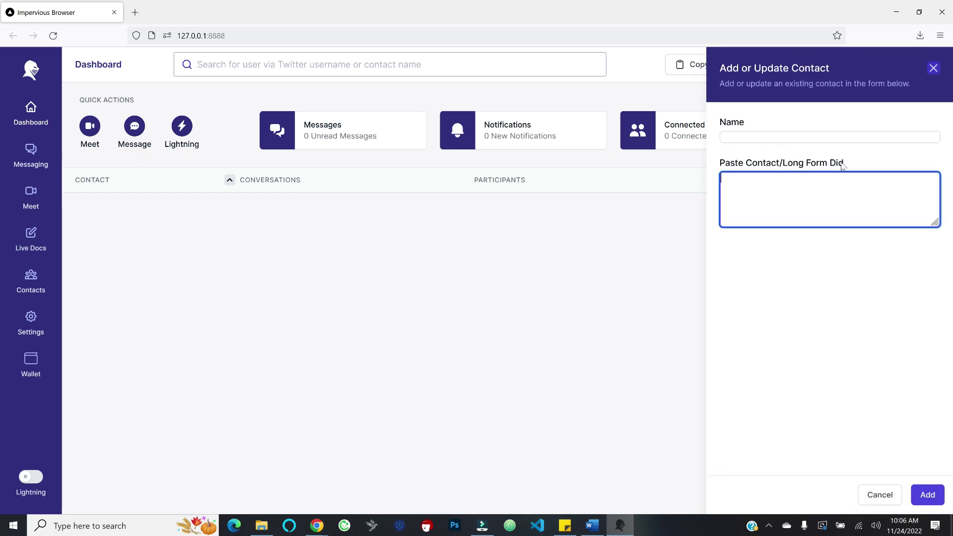
click(762, 137)
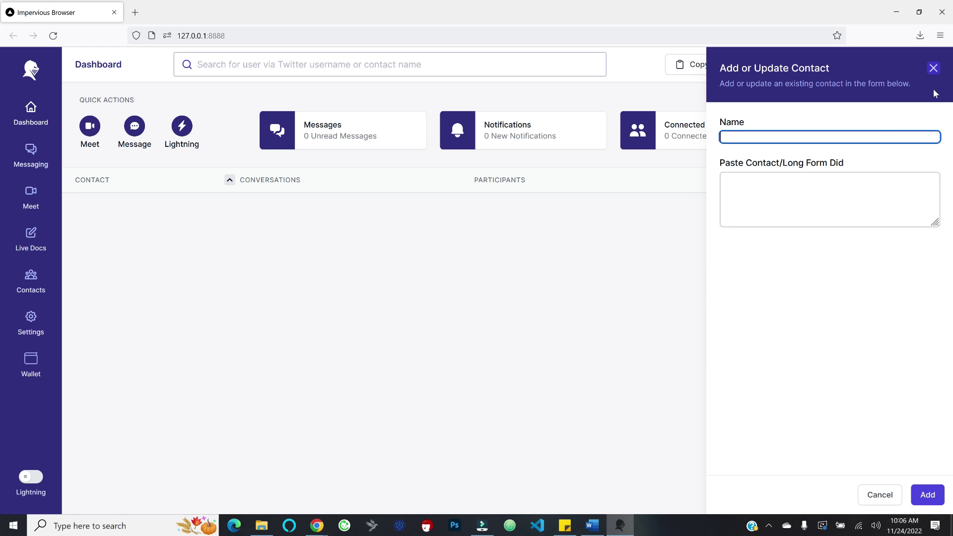
click(933, 68)
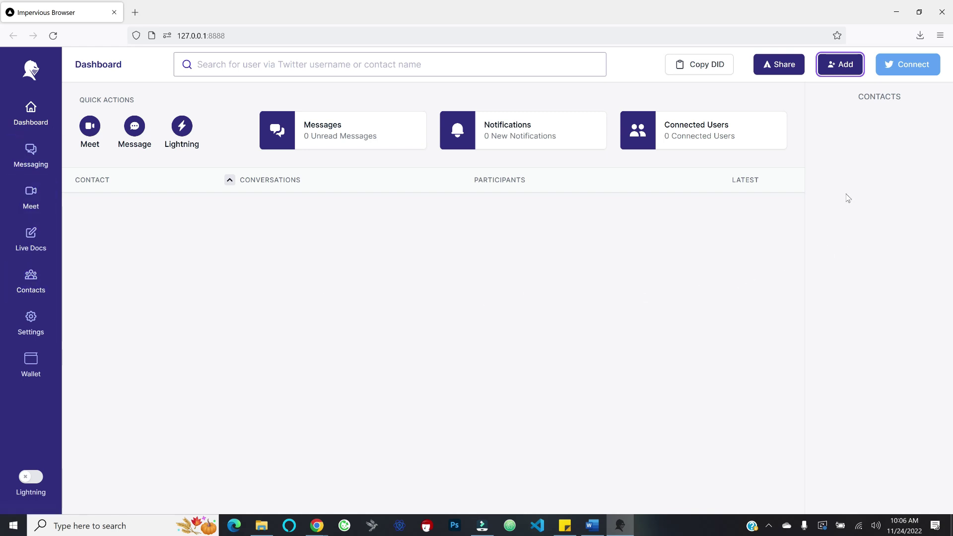
Examine the channels available for sharing the DID, without sharing it.
click(789, 72)
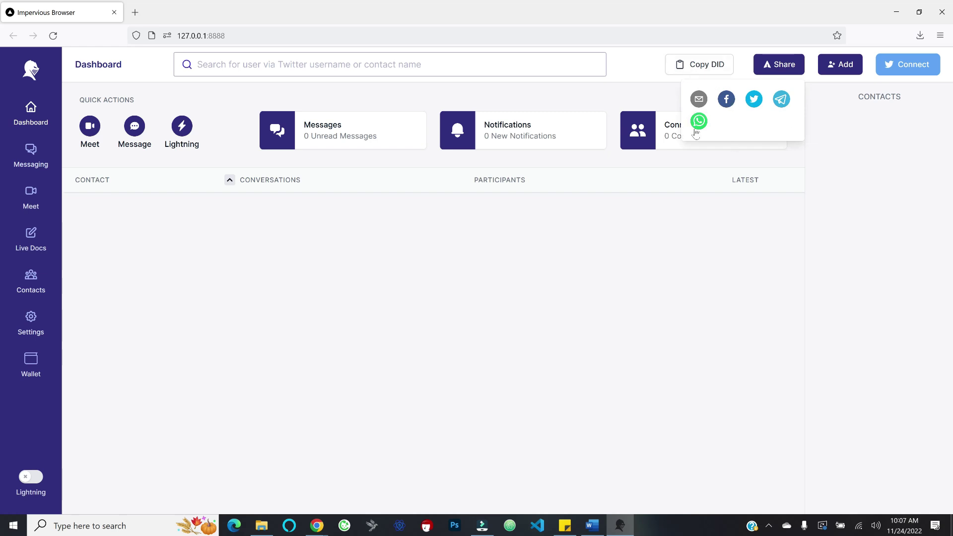
click(840, 131)
click(866, 80)
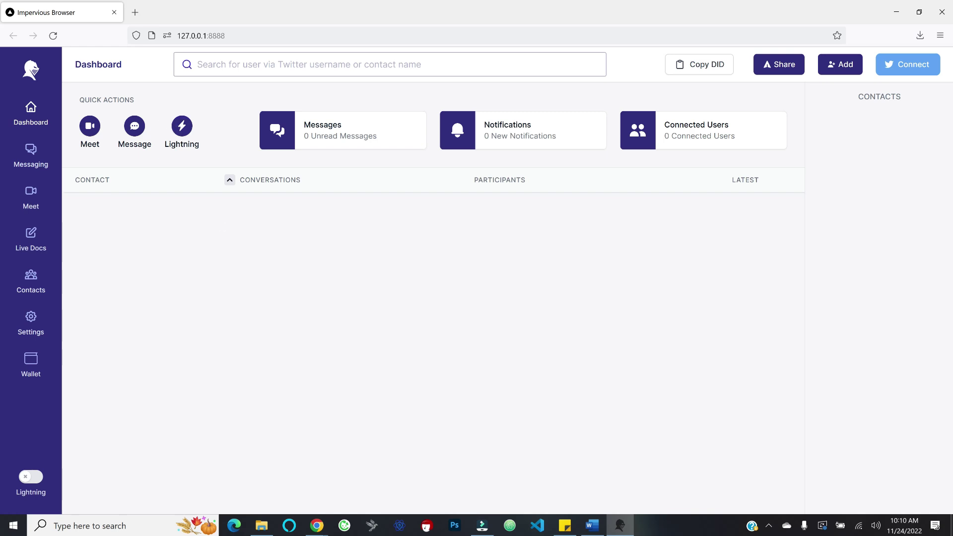
Start a meeting from the dashboard and allow the site to use the camera and microphone.
click(90, 126)
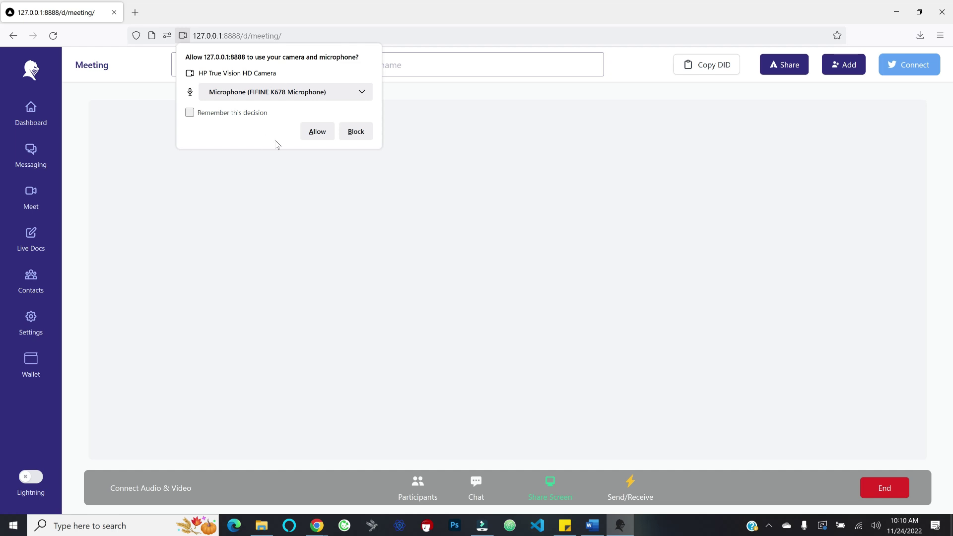
click(320, 134)
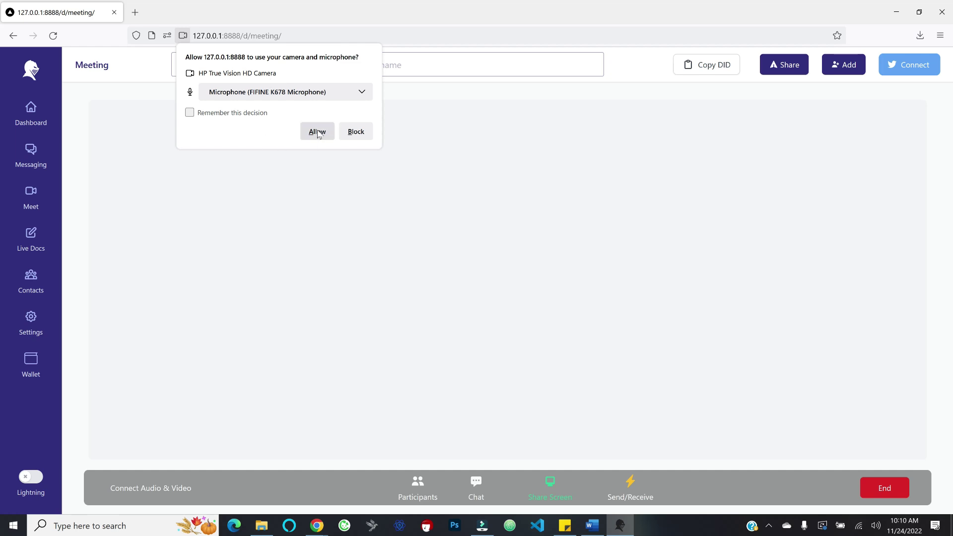
Examine the meeting's participant invitation options and try to send or receive a Lightning payment in the meeting.
click(418, 491)
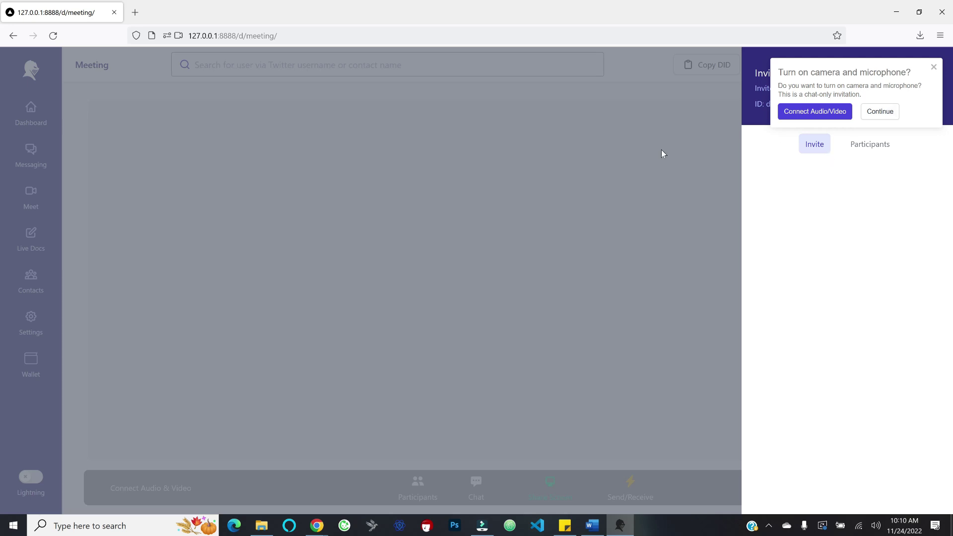
click(635, 178)
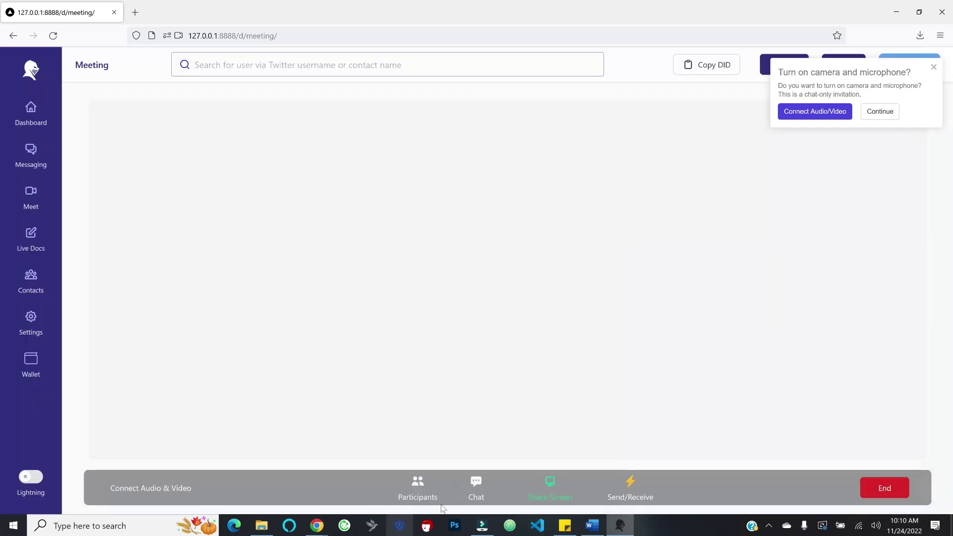
click(639, 485)
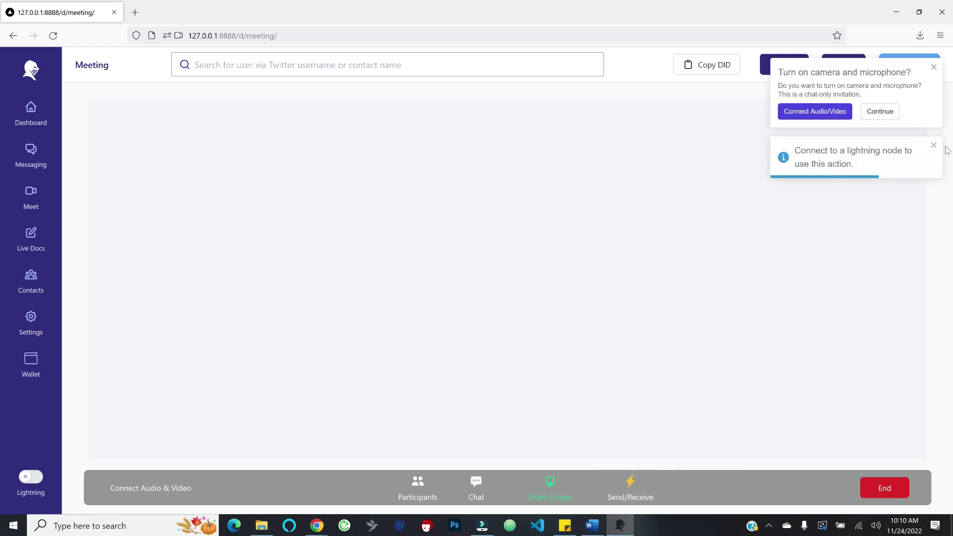
Go to messaging from the dashboard and view the contact selection for a new message, returning to the message list.
click(30, 113)
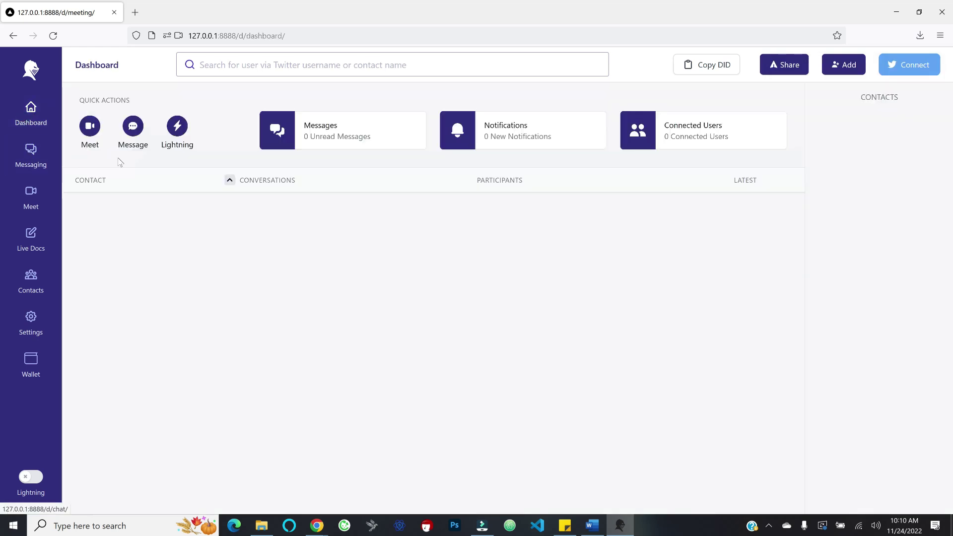
click(131, 128)
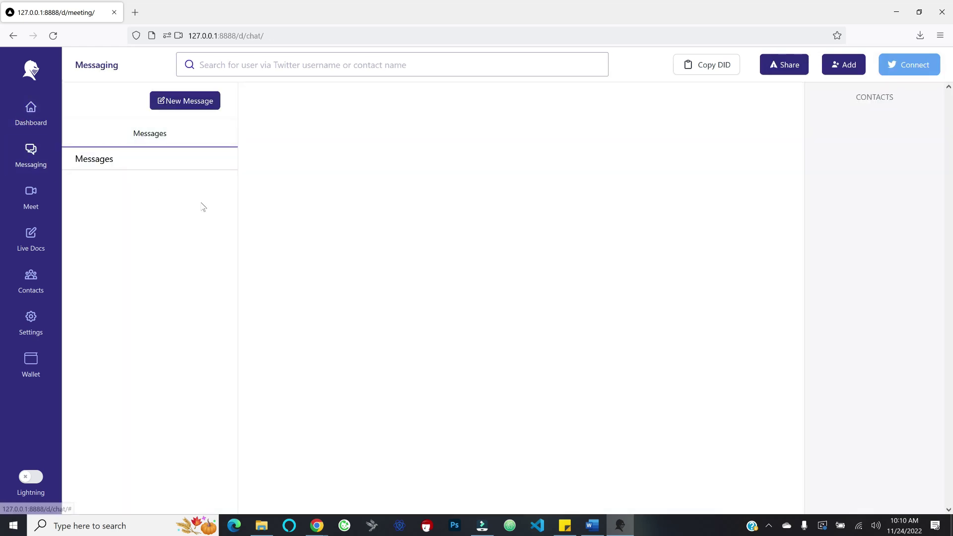
click(168, 101)
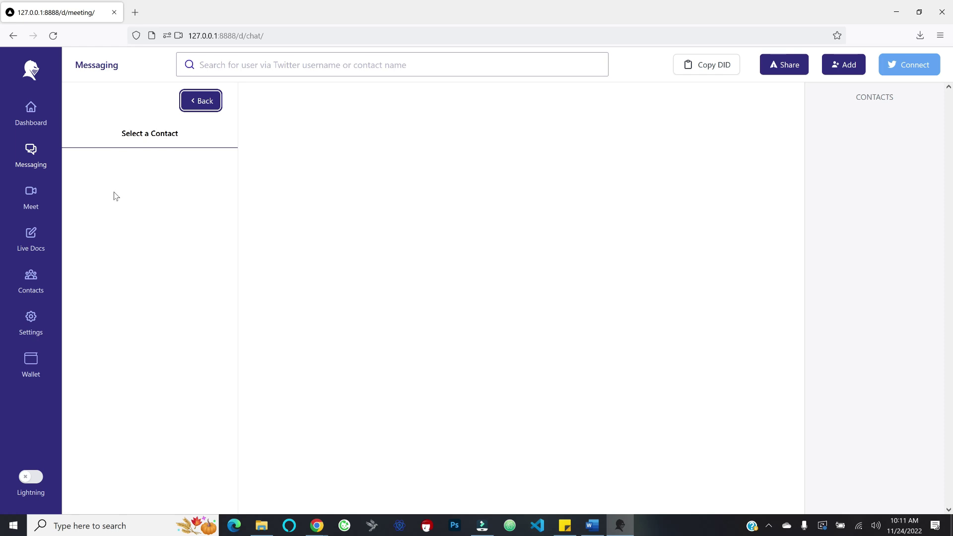
click(203, 104)
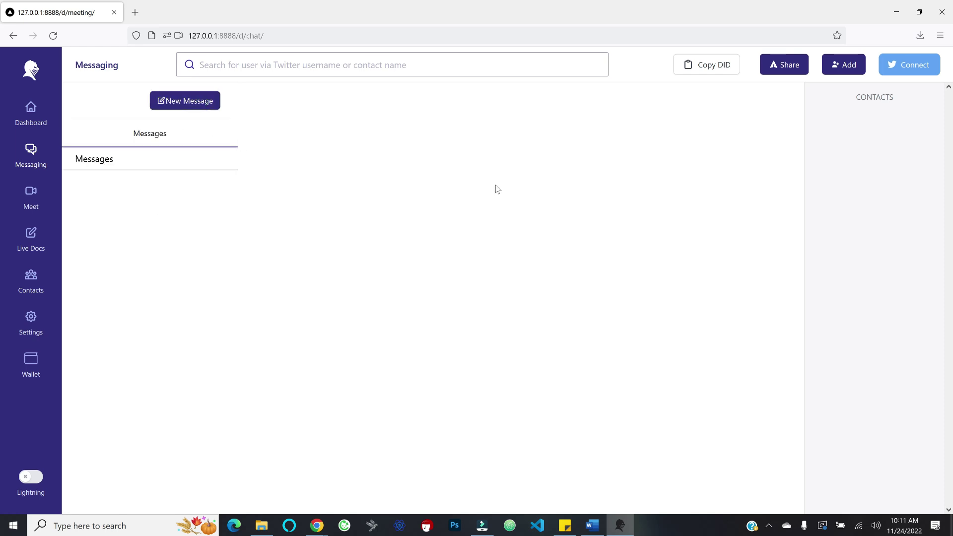
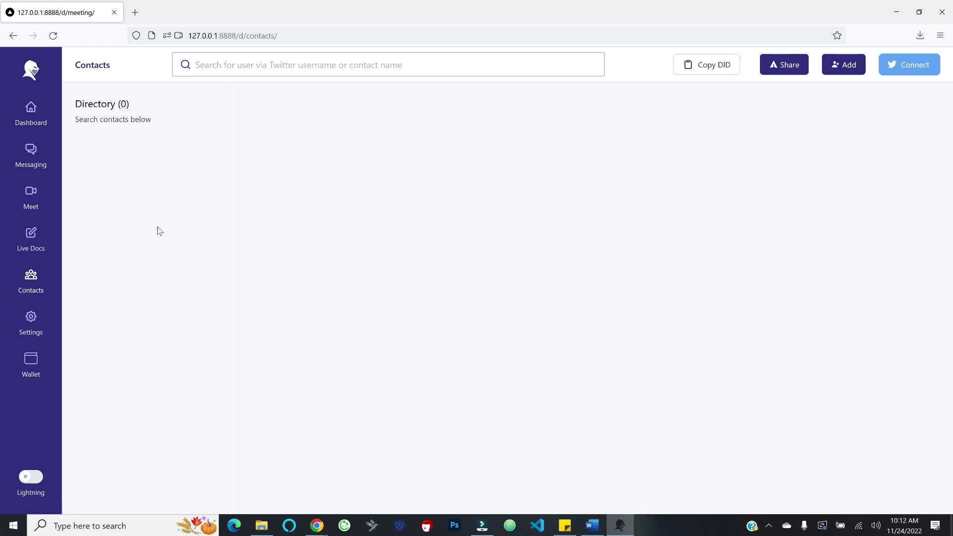
Register the browser with the currently selected relay in the Relay & Lightning settings.
click(29, 321)
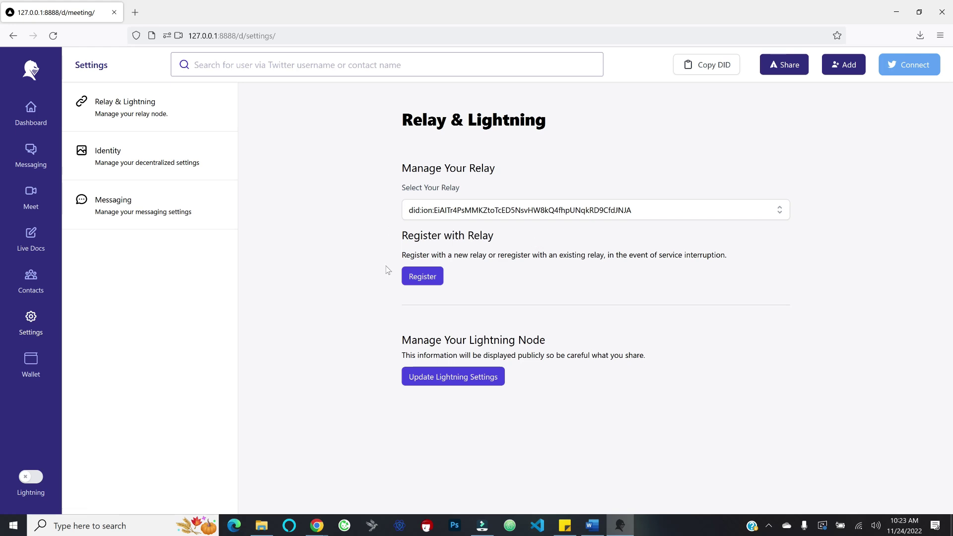
click(428, 280)
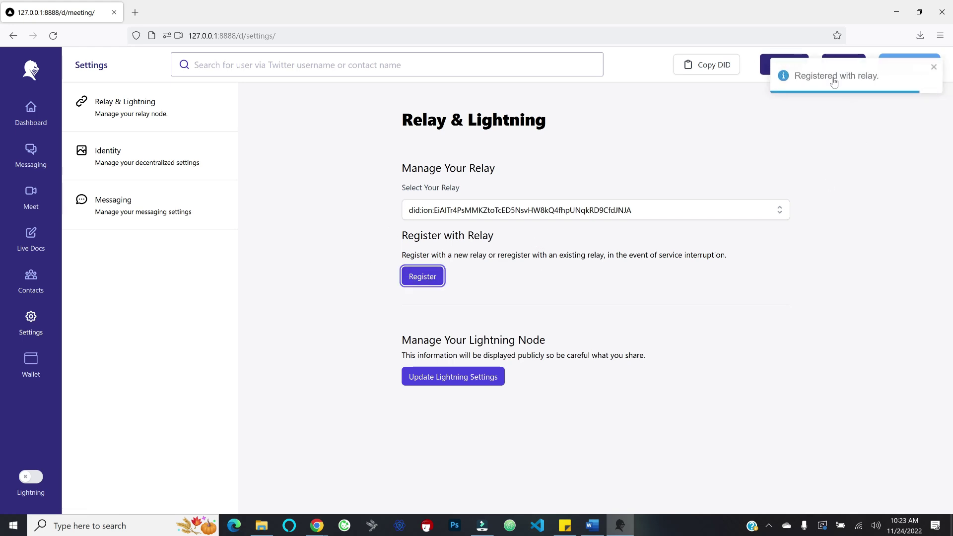
click(344, 252)
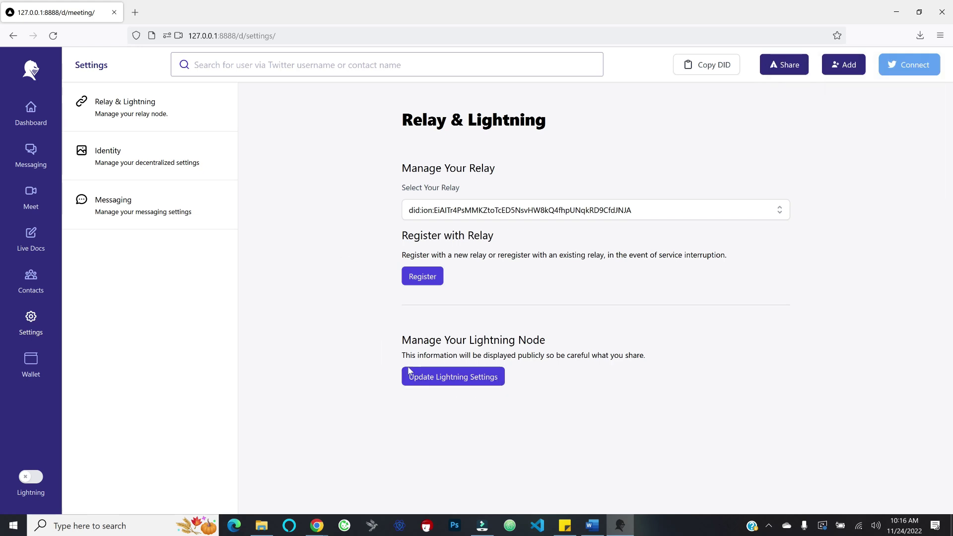
Examine the Lightning settings for a Voltage node and the fields for importing an existing Lightning node.
click(464, 379)
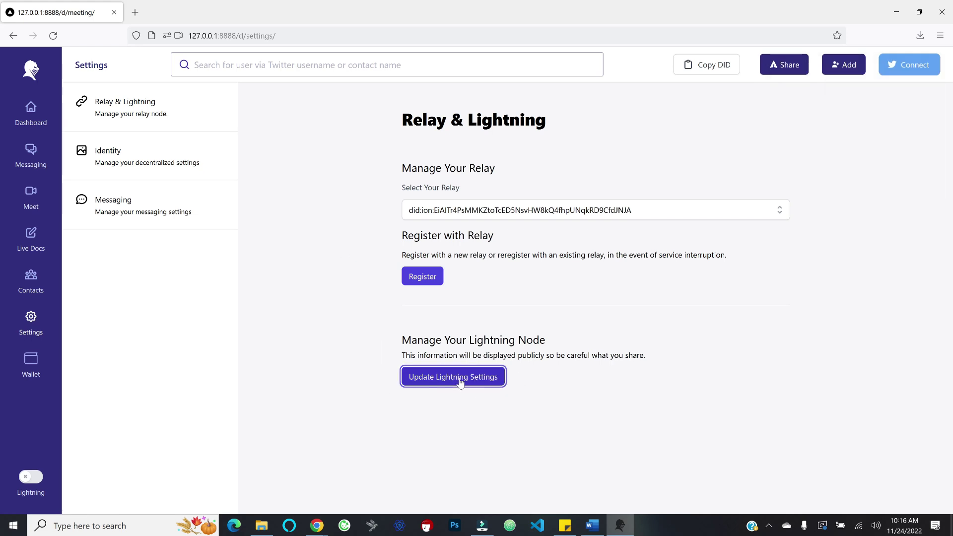
scroll(337, 381, down, 4)
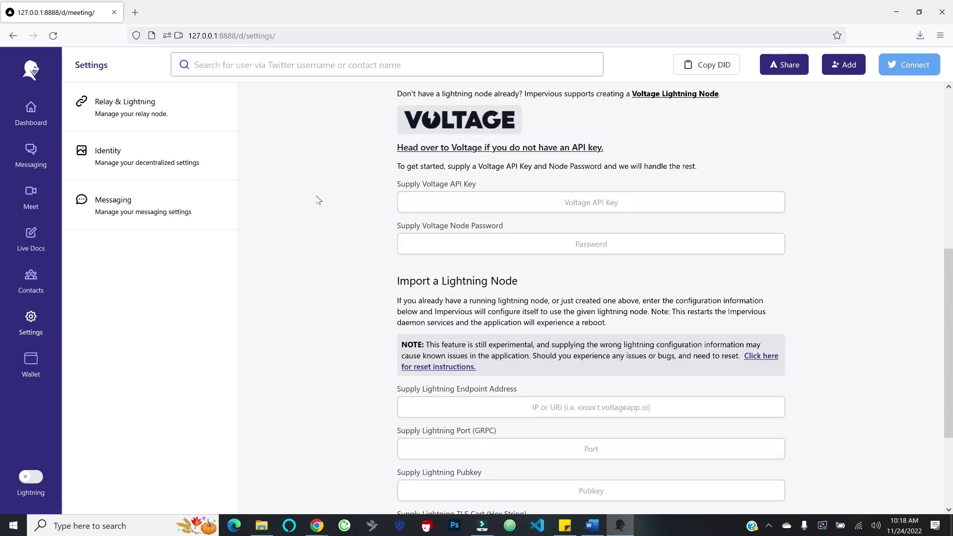
scroll(350, 216, down, 3)
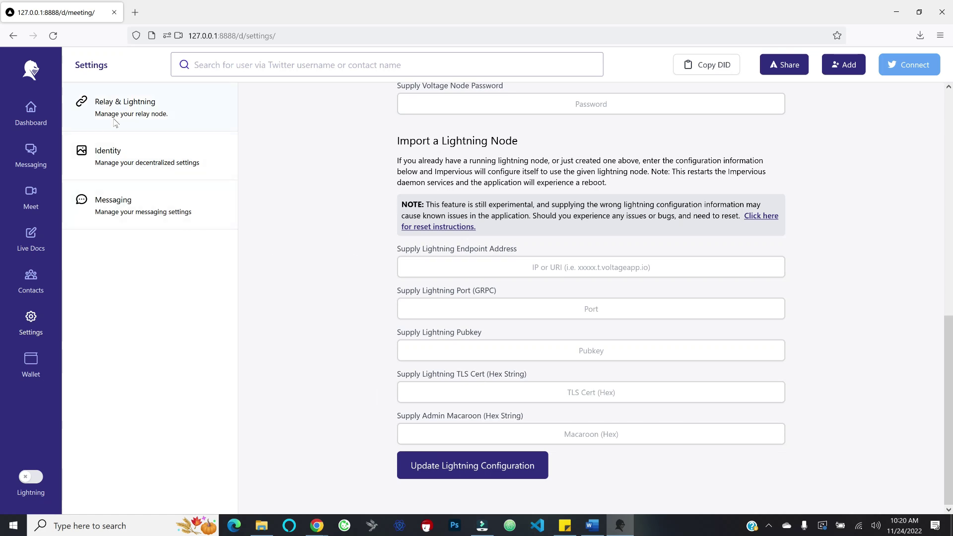
Review the Identity settings with nickname, avatar and decentralized identity, and the Open Messaging setting.
click(134, 154)
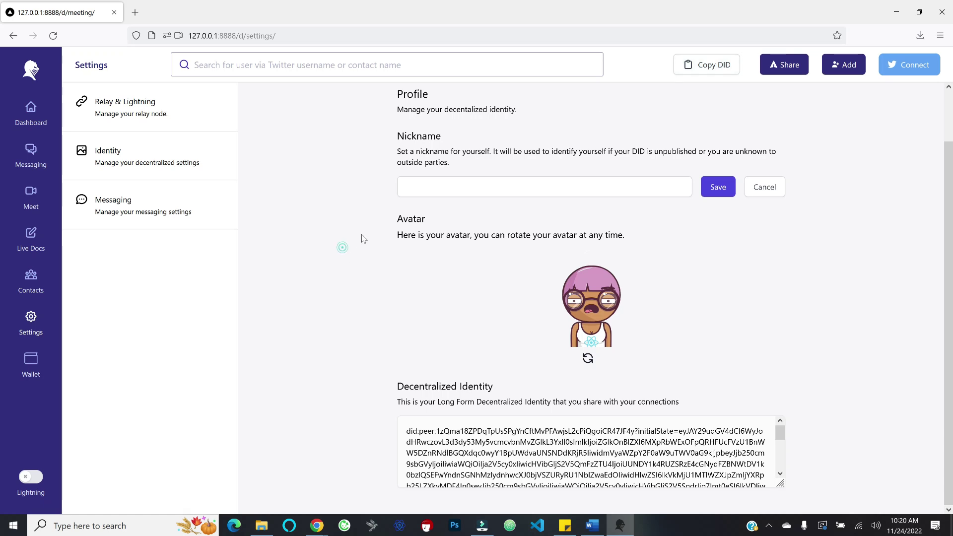
click(158, 225)
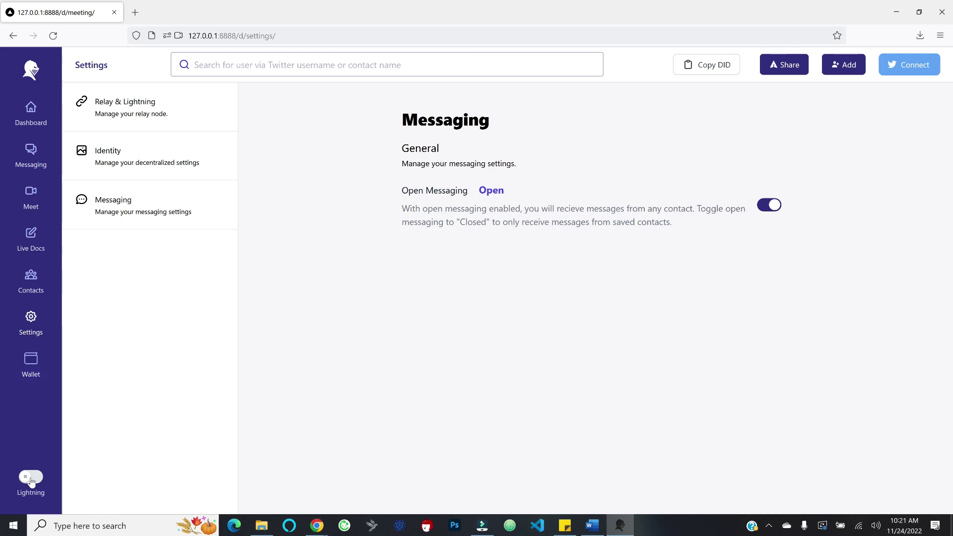
Try to access the wallet and the dashboard's Lightning quick action.
click(33, 361)
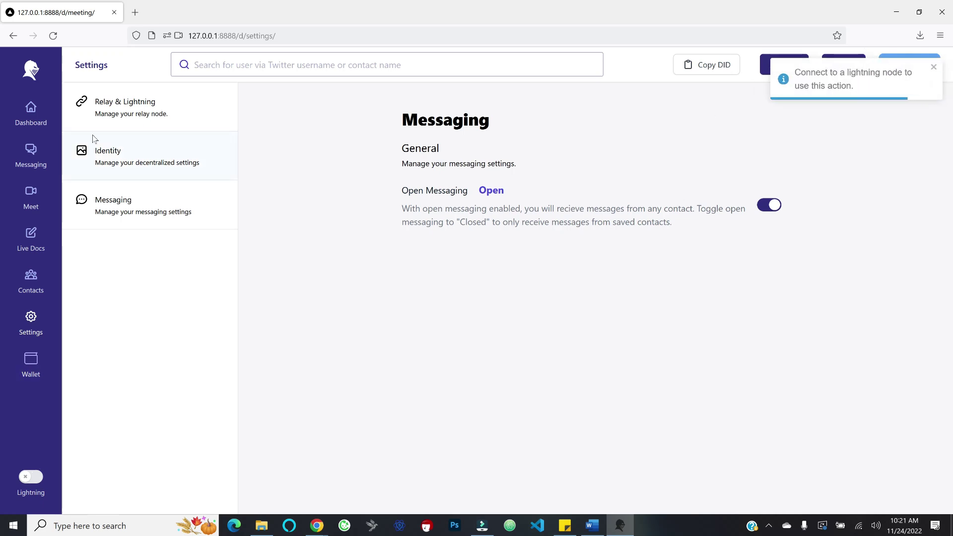
click(31, 118)
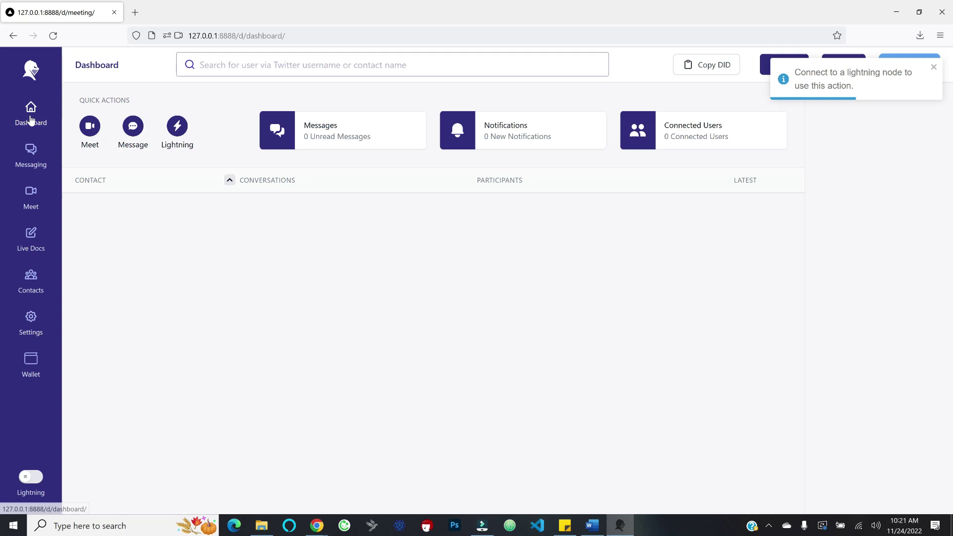
click(179, 129)
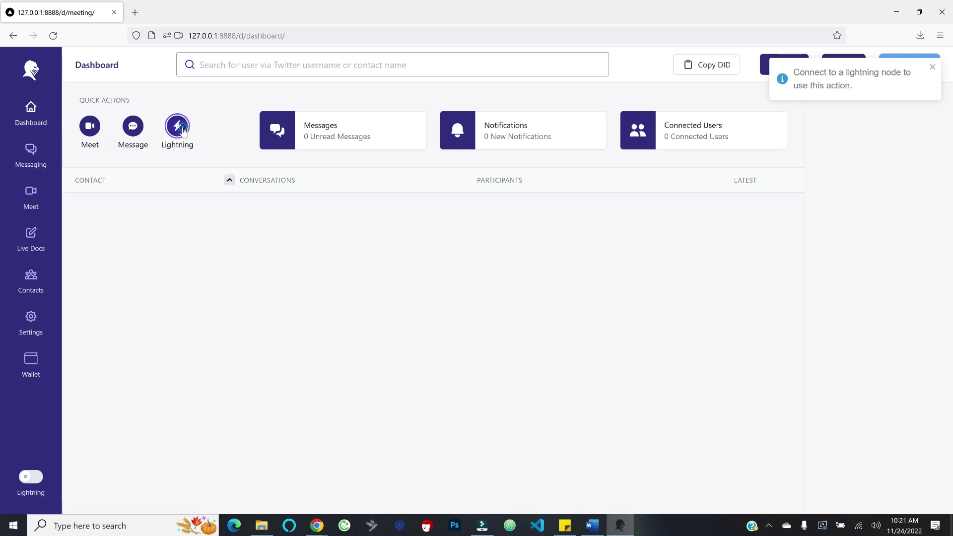